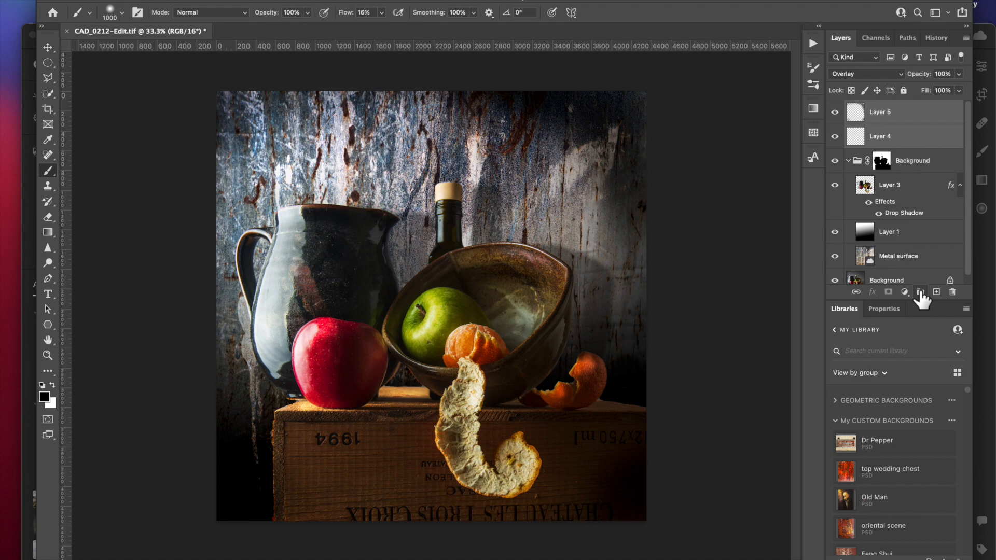
Step: Group Layer 4 and Layer 5 and name the group "Dodge and burn"
{"action": "left_click", "coordinate": [920, 292]}
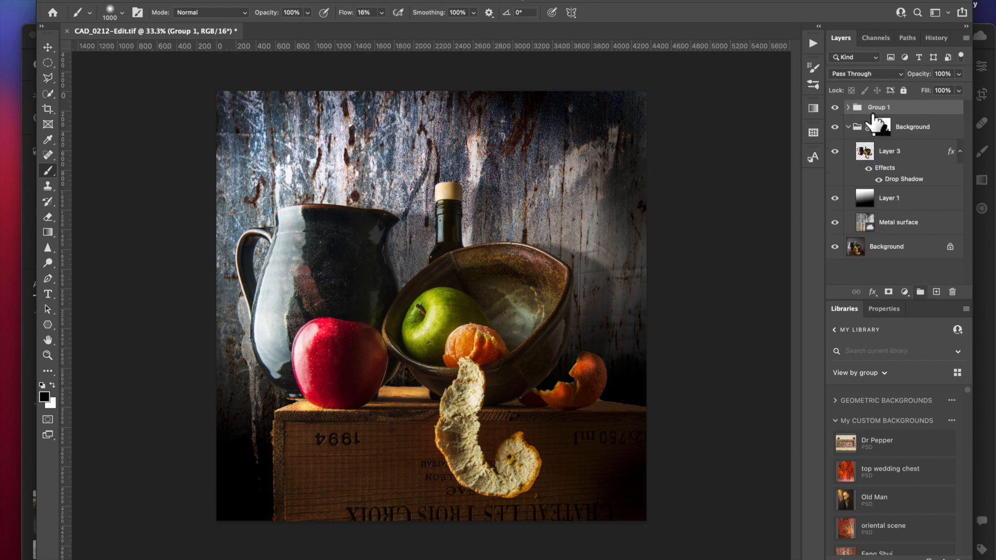
{"action": "double_click", "coordinate": [878, 108]}
{"action": "type", "text": "Dodge and burn"}
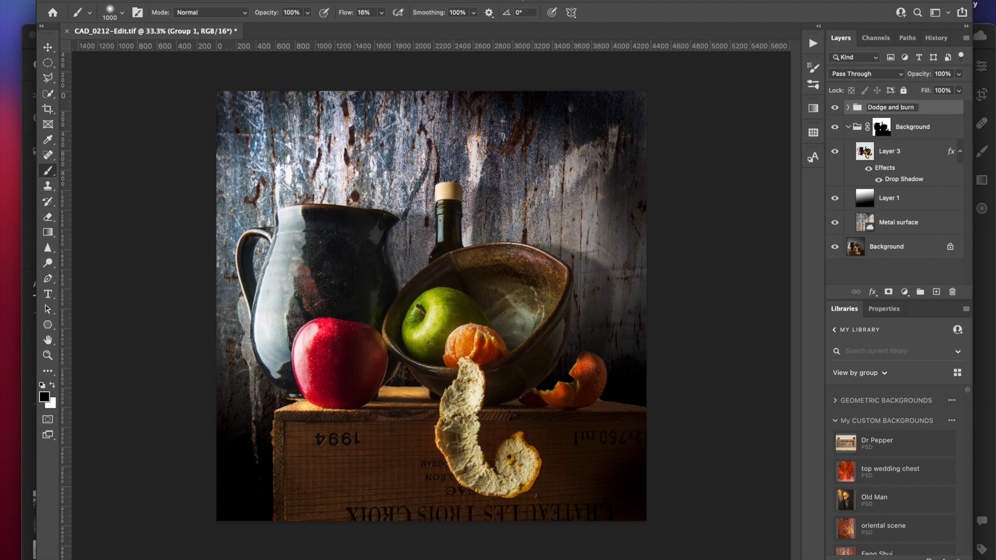
{"action": "left_click", "coordinate": [945, 106]}
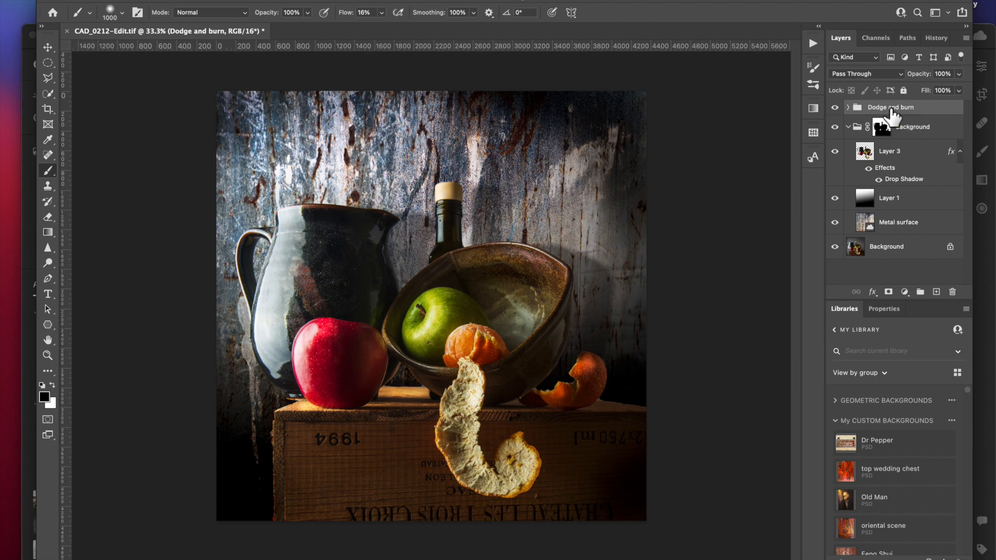
Step: Stamp all visible layers into a new layer above the Dodge and burn group and duplicate that layer
{"action": "key", "text": "alt+shift+super+e"}
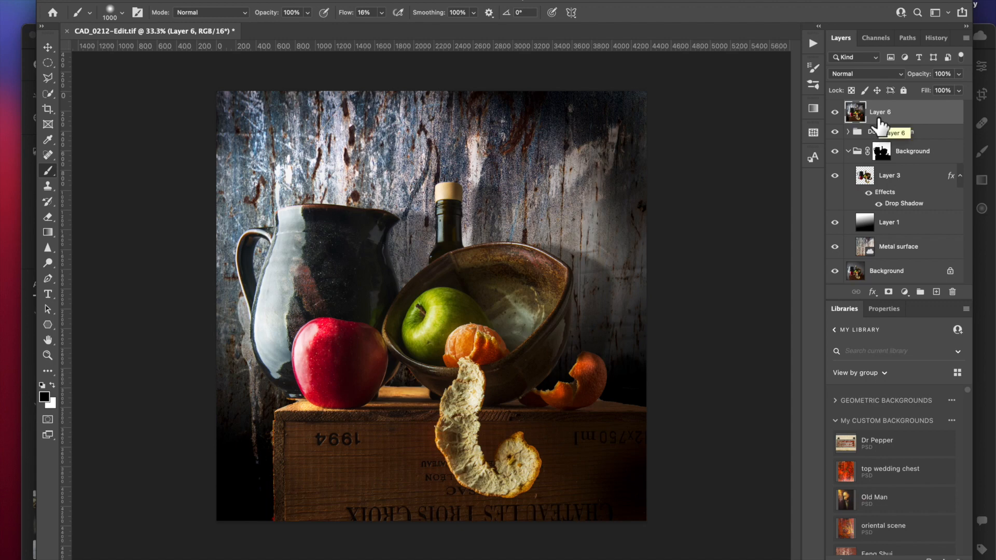
{"action": "key", "text": "super+j"}
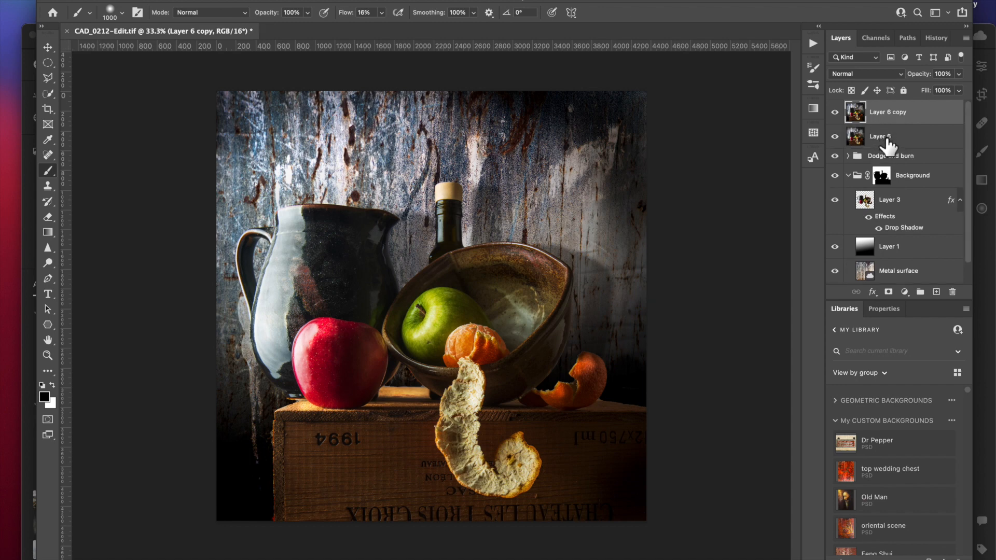
Step: Group the stamped layer with its duplicate and name the group "Detail"
{"action": "left_click", "coordinate": [888, 138], "text": "shift"}
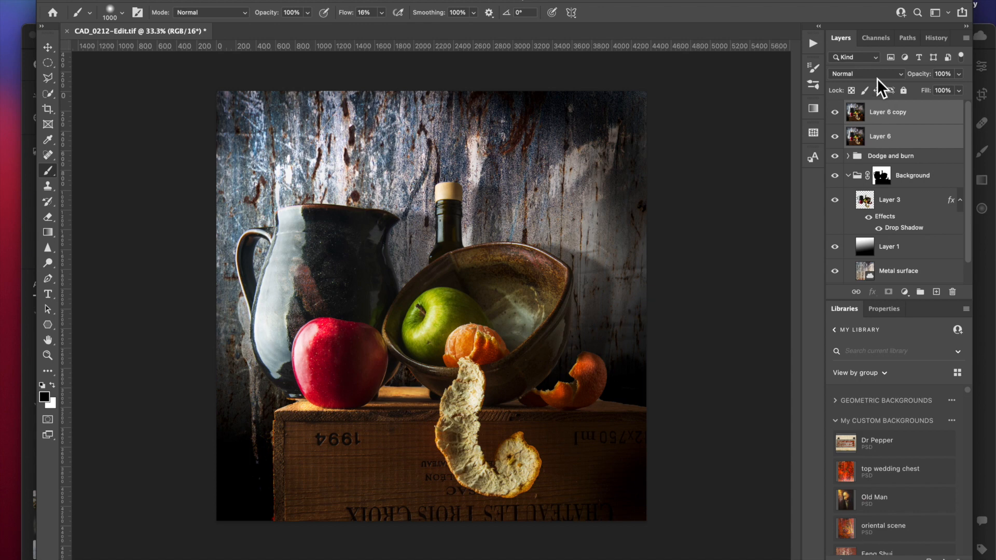
{"action": "left_click_drag", "start_coordinate": [903, 136], "coordinate": [920, 294]}
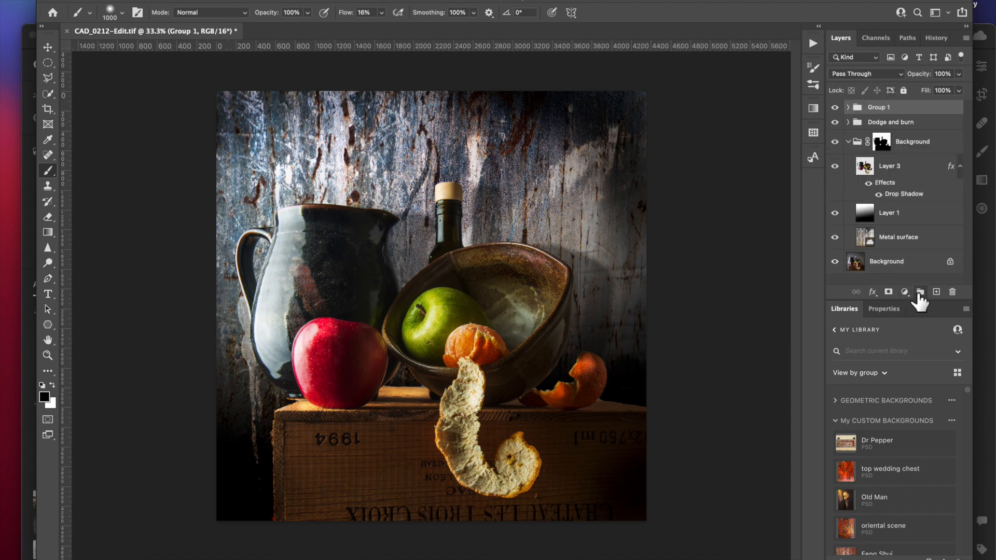
{"action": "double_click", "coordinate": [876, 108]}
{"action": "type", "text": "Detail"}
{"action": "left_click", "coordinate": [915, 106]}
Step: Expand the Detail group and set its blend mode to Overlay
{"action": "left_click", "coordinate": [848, 107]}
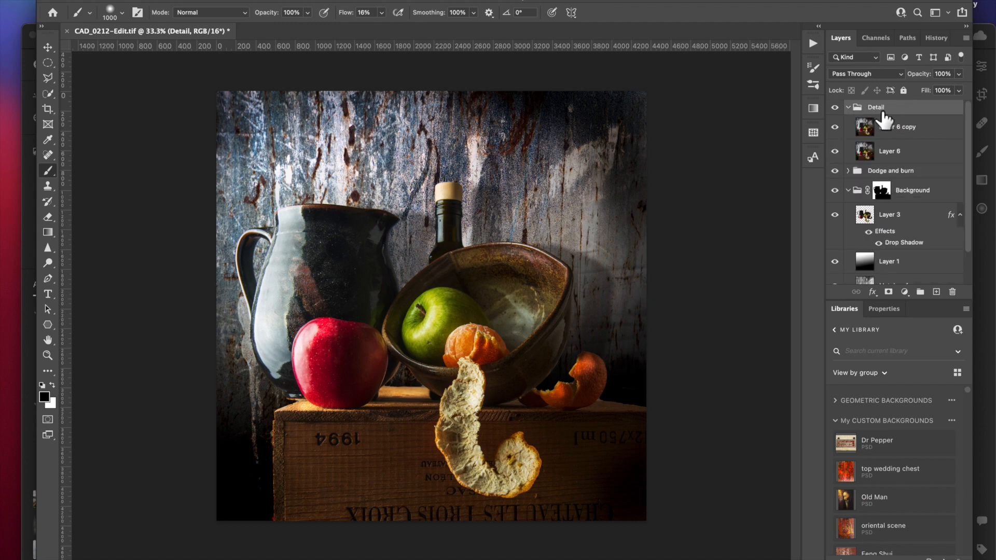
{"action": "left_click", "coordinate": [877, 77]}
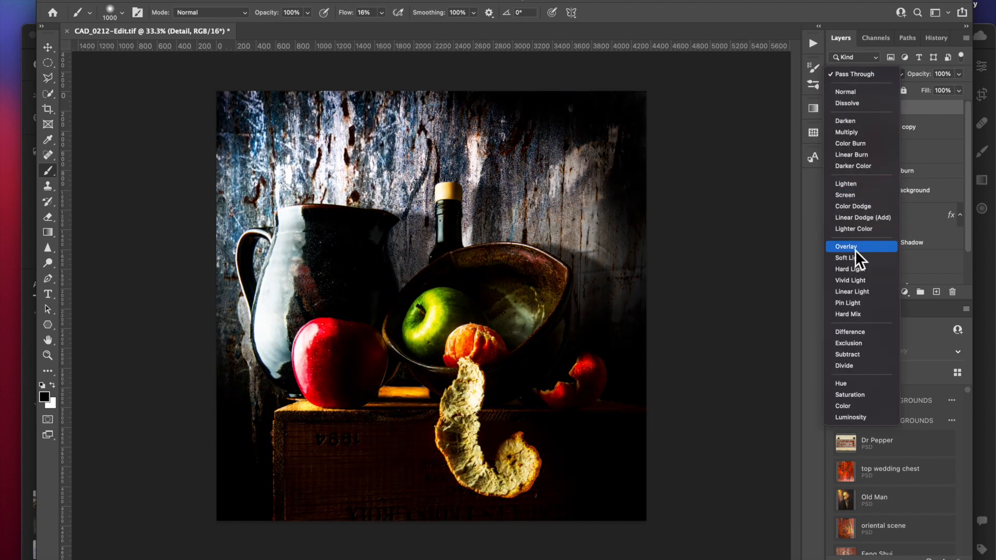
{"action": "left_click", "coordinate": [855, 248]}
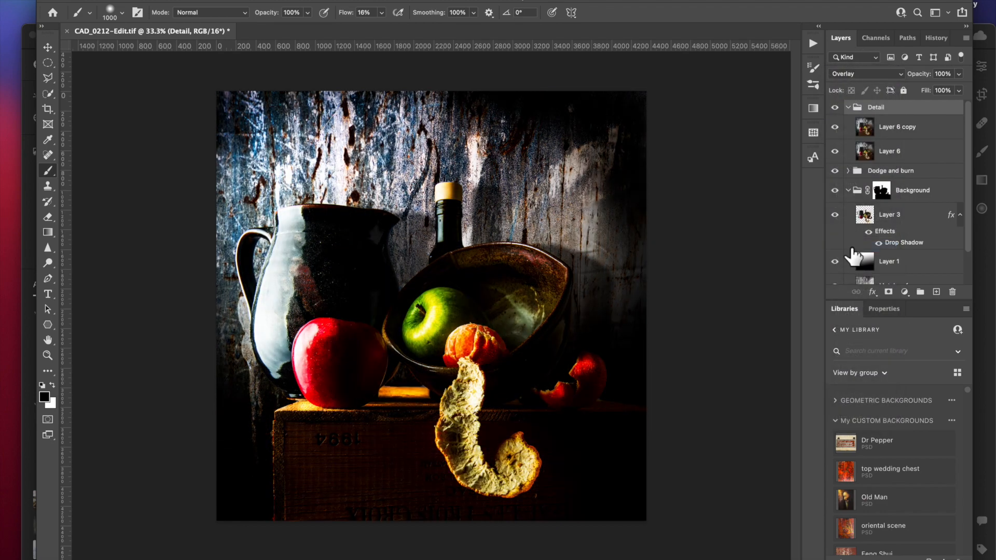
Step: Invert Layer 6 copy, set its blend mode to Vivid Light, and compare the image with the Detail group hidden and shown
{"action": "left_click", "coordinate": [866, 130]}
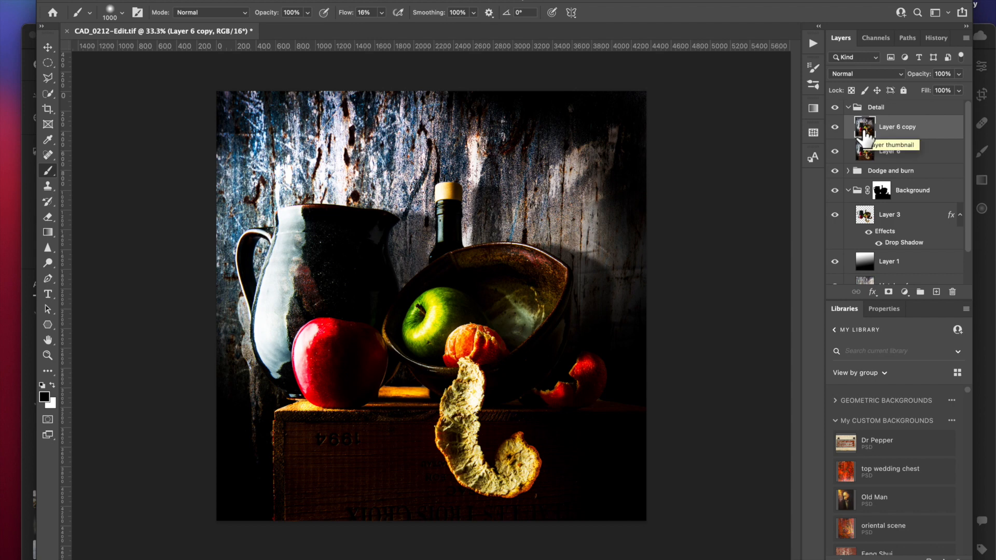
{"action": "left_click_drag", "start_coordinate": [864, 134], "coordinate": [865, 141]}
{"action": "key", "text": "super+i"}
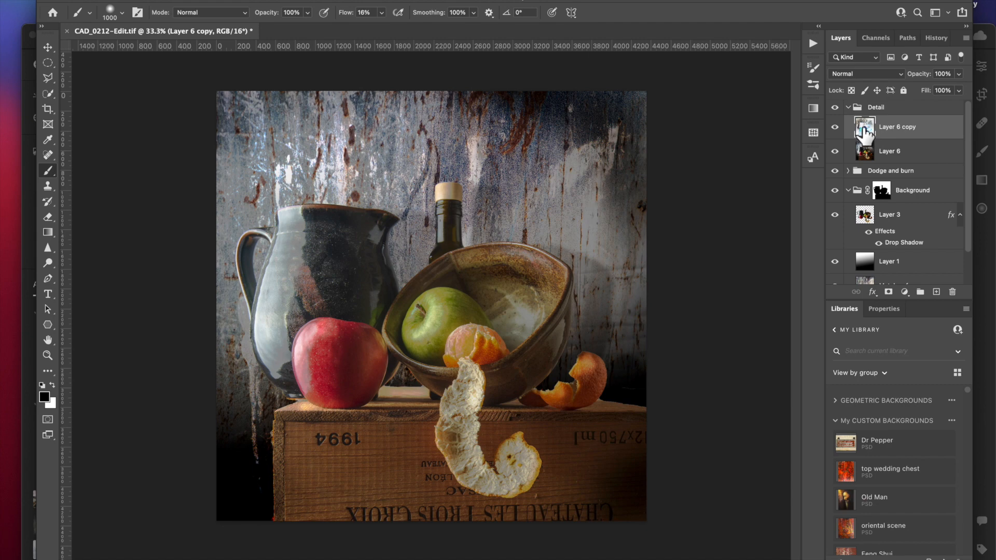
{"action": "left_click", "coordinate": [867, 76]}
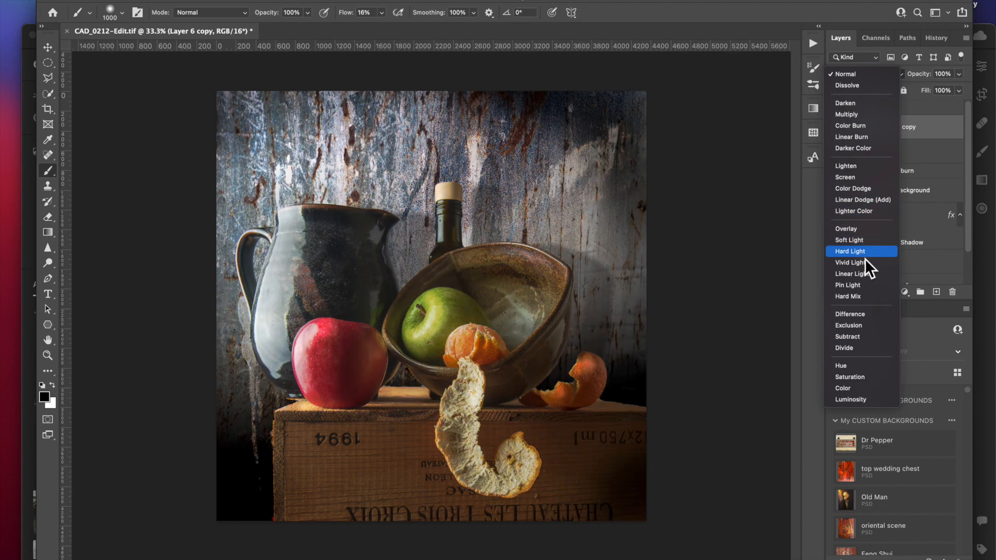
{"action": "left_click", "coordinate": [864, 264]}
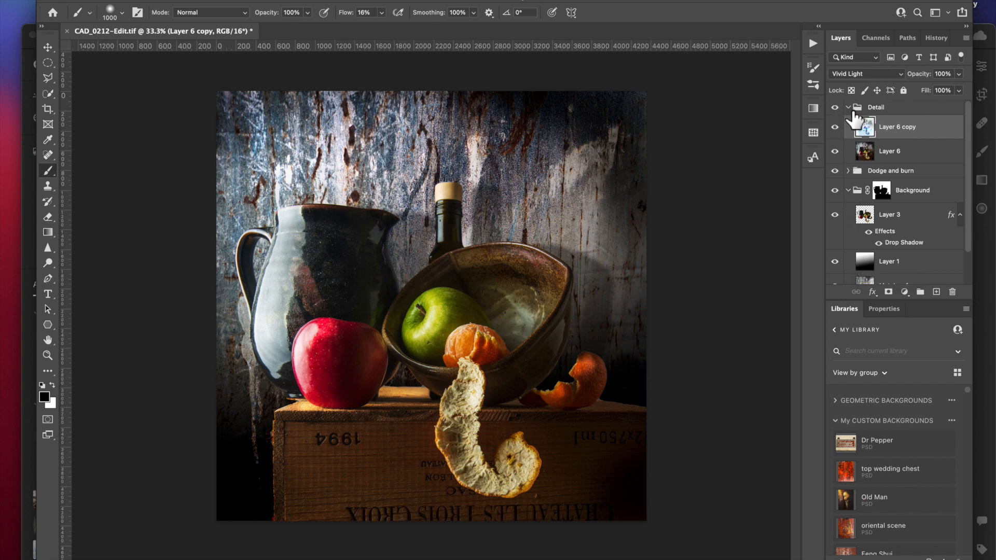
{"action": "left_click", "coordinate": [835, 108]}
{"action": "left_click", "coordinate": [835, 107]}
{"action": "left_click", "coordinate": [834, 108]}
{"action": "left_click", "coordinate": [835, 107]}
Step: Apply a Surface Blur to Layer 6 copy with a radius of 35 pixels and a threshold of 13 levels
{"action": "left_click", "coordinate": [270, 0]}
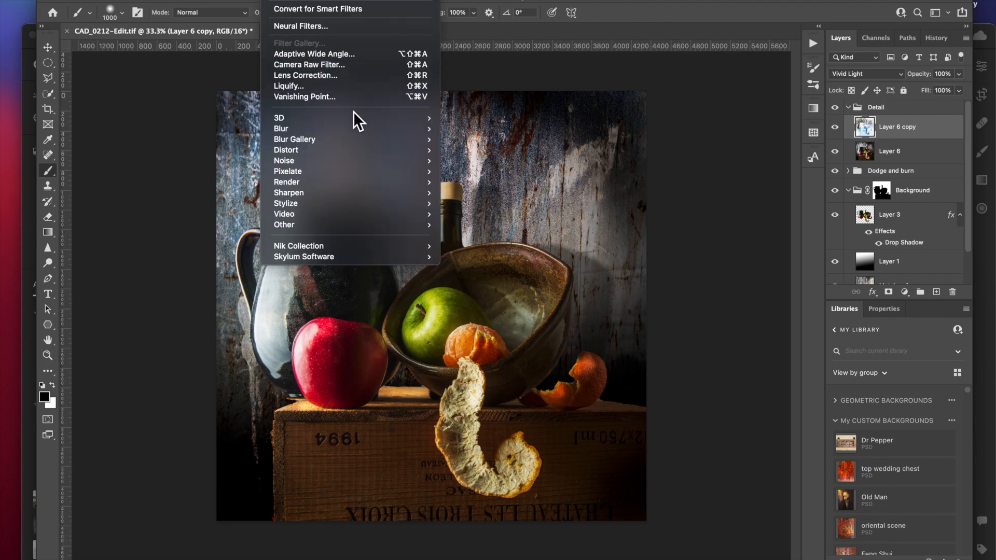
{"action": "mouse_move", "coordinate": [415, 132]}
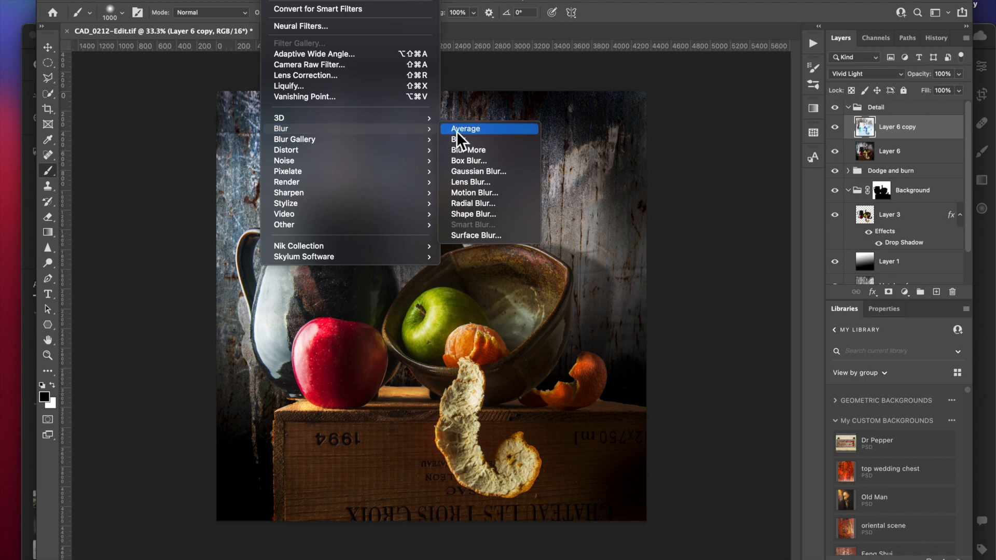
{"action": "left_click", "coordinate": [473, 236]}
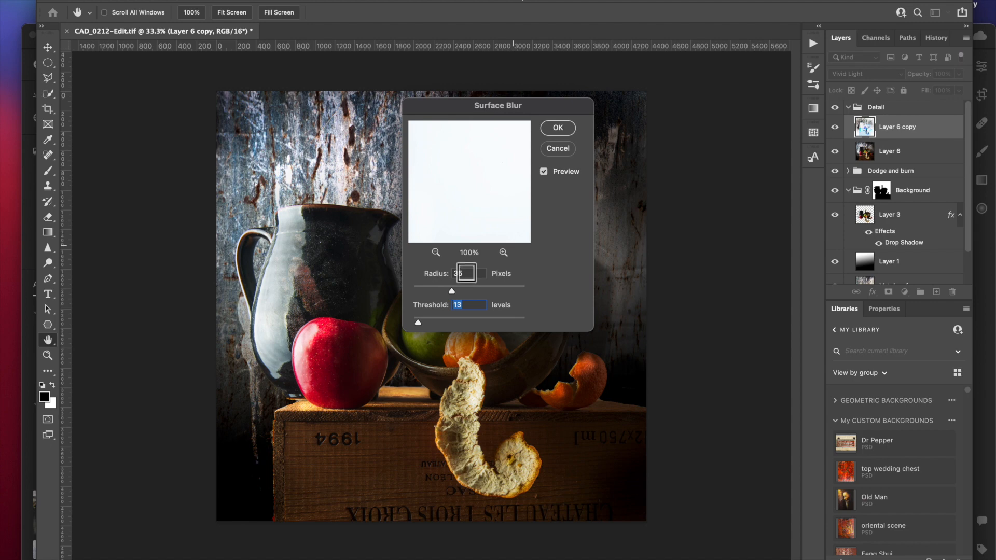
{"action": "left_click", "coordinate": [559, 134]}
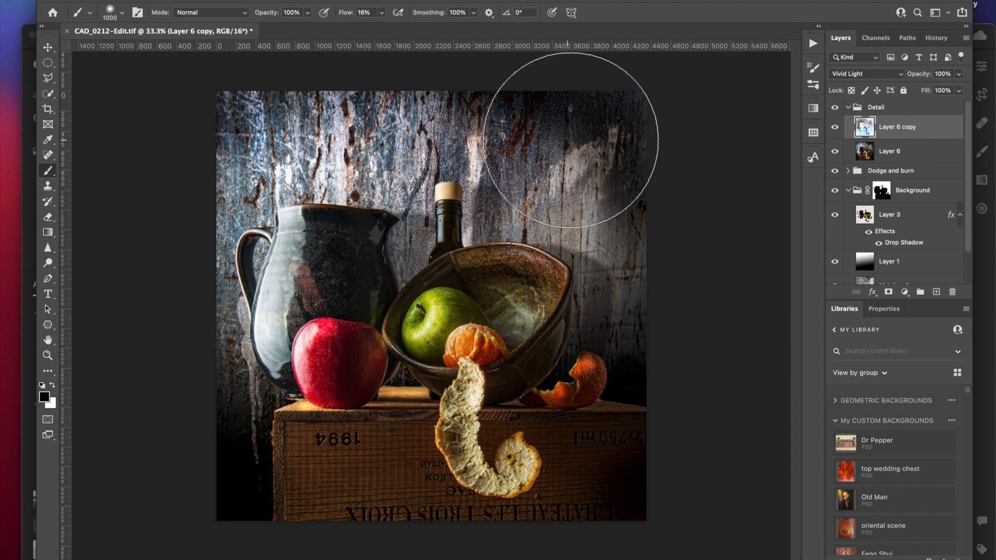
Step: Compare the image with the Detail group hidden and shown, first whole and at 200% on the apple and bowl
{"action": "left_click", "coordinate": [847, 108]}
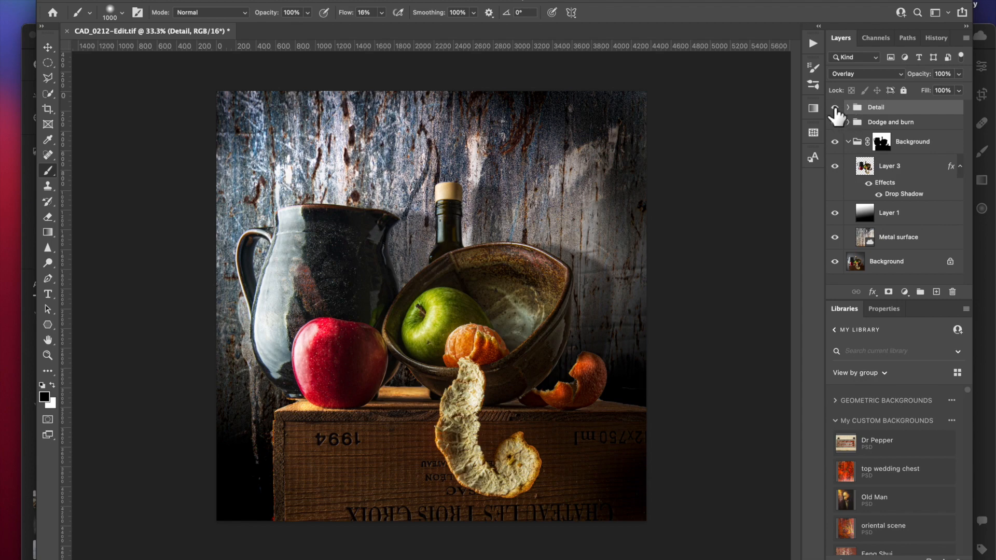
{"action": "left_click", "coordinate": [835, 107]}
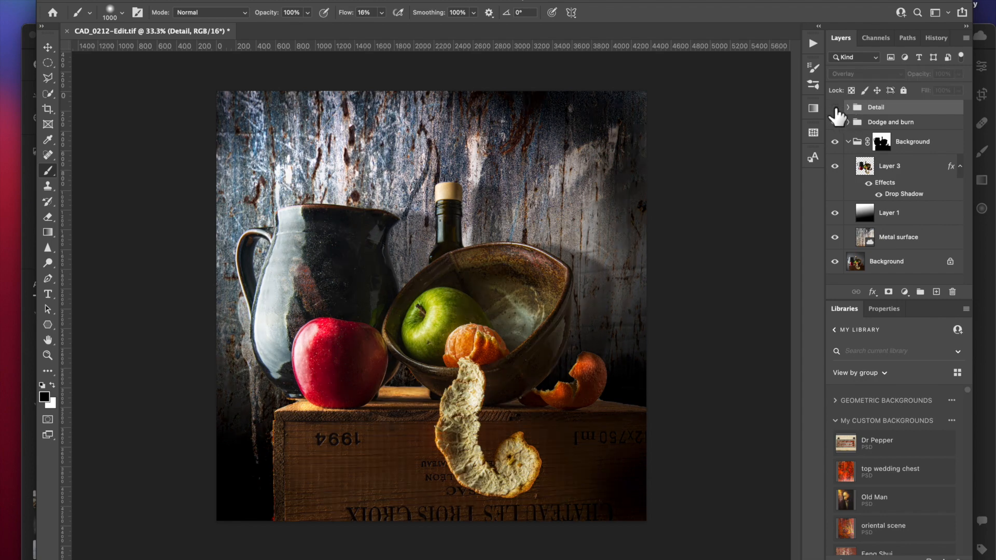
{"action": "left_click", "coordinate": [835, 107]}
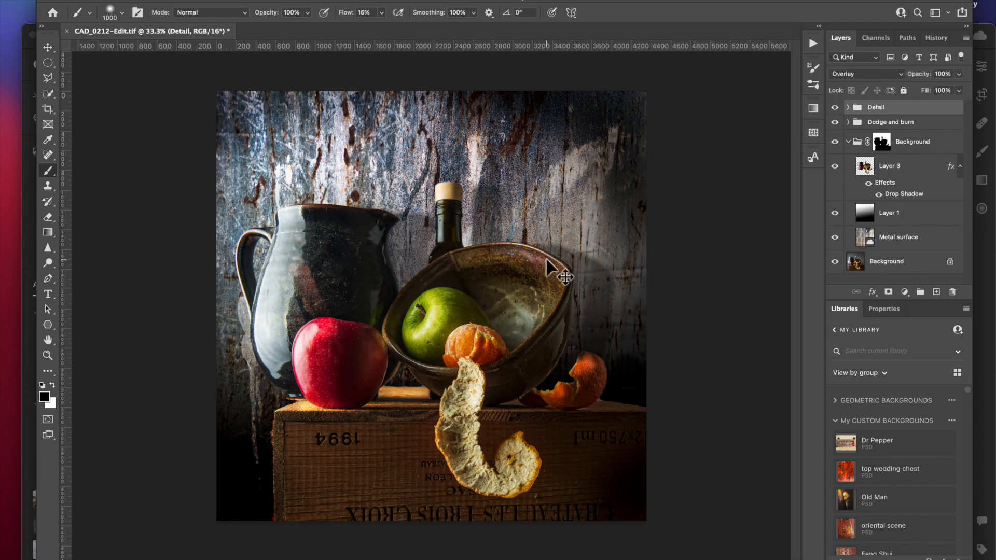
{"action": "key", "text": "super+plus"}
{"action": "key", "text": "super+plus"}
{"action": "key", "text": "super+plus"}
{"action": "key", "text": "super+plus"}
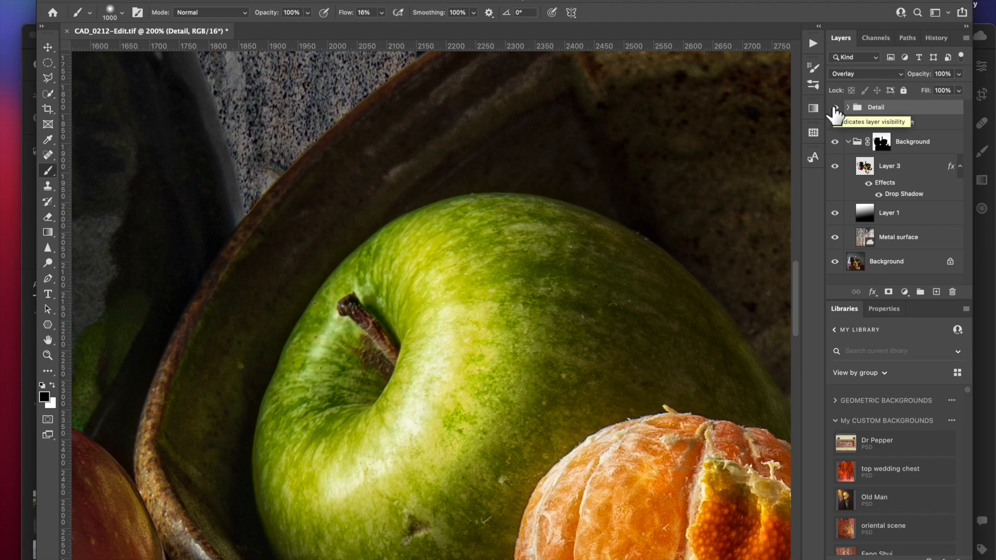
{"action": "left_click", "coordinate": [836, 108]}
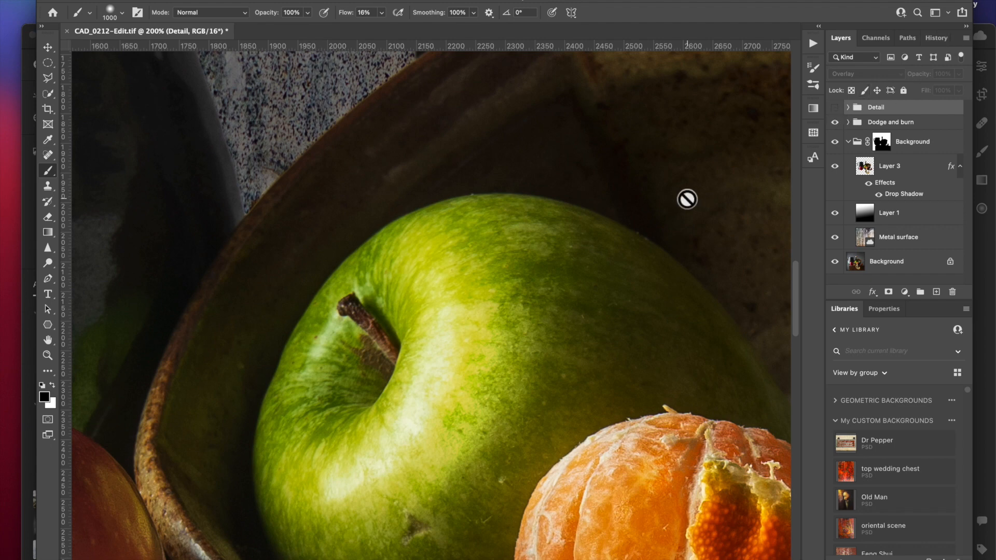
{"action": "scroll", "coordinate": [688, 199], "scroll_direction": "right", "scroll_amount": 10}
{"action": "scroll", "coordinate": [687, 199], "scroll_direction": "up", "scroll_amount": 5}
{"action": "scroll", "coordinate": [687, 199], "scroll_direction": "right", "scroll_amount": 2}
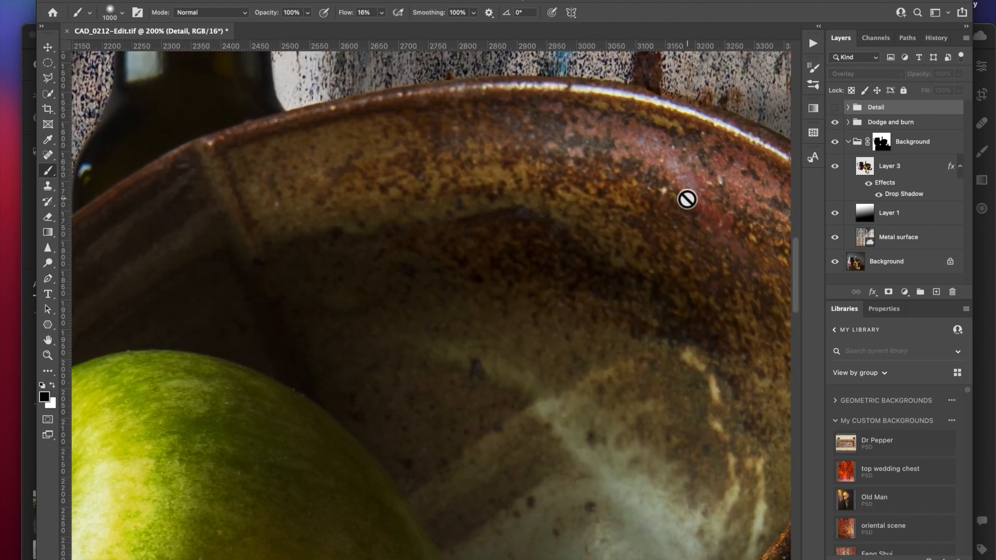
{"action": "scroll", "coordinate": [688, 199], "scroll_direction": "left", "scroll_amount": 4}
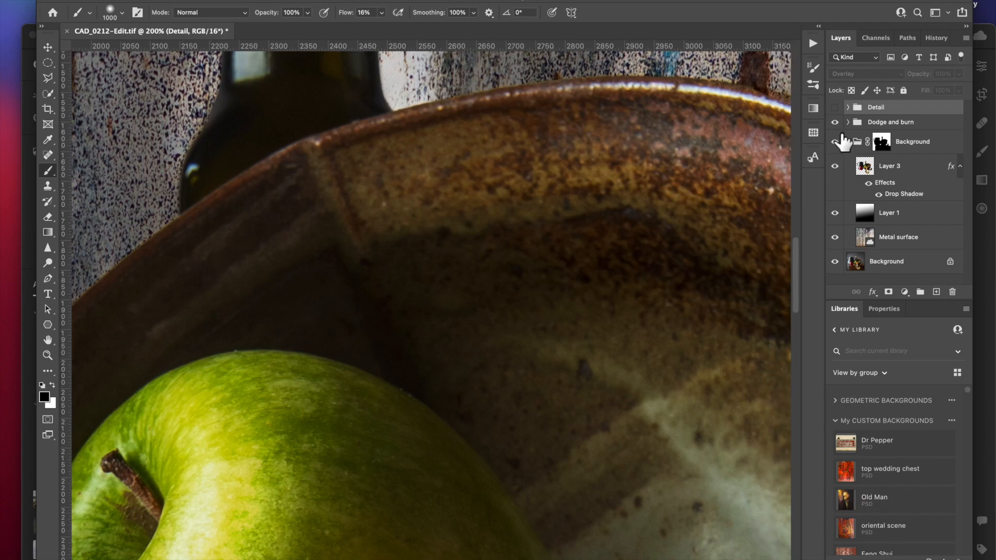
{"action": "left_click", "coordinate": [835, 108]}
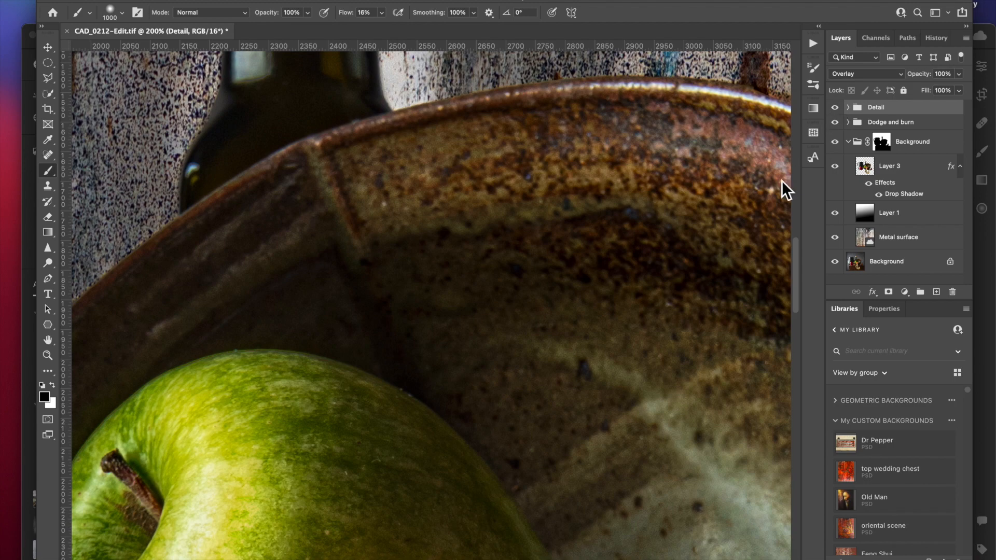
Step: Examine the Detail group's effect on the orange, its peel and the bowl's rim by toggling the group's visibility
{"action": "scroll", "coordinate": [750, 212], "scroll_direction": "down", "scroll_amount": 5}
{"action": "scroll", "coordinate": [750, 212], "scroll_direction": "left", "scroll_amount": 2}
{"action": "scroll", "coordinate": [750, 213], "scroll_direction": "down", "scroll_amount": 5}
{"action": "scroll", "coordinate": [750, 212], "scroll_direction": "left", "scroll_amount": 2}
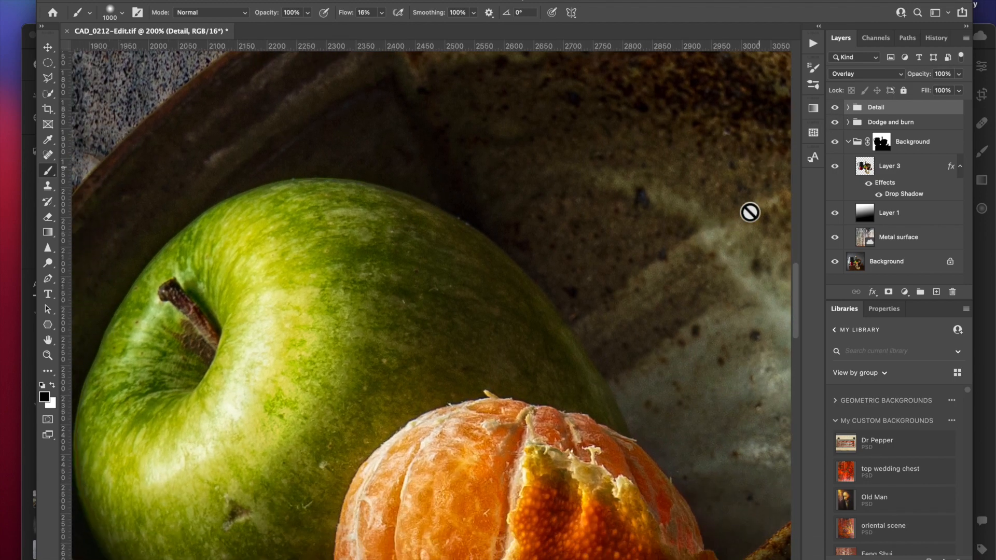
{"action": "scroll", "coordinate": [750, 212], "scroll_direction": "down", "scroll_amount": 5}
{"action": "scroll", "coordinate": [750, 212], "scroll_direction": "left", "scroll_amount": 2}
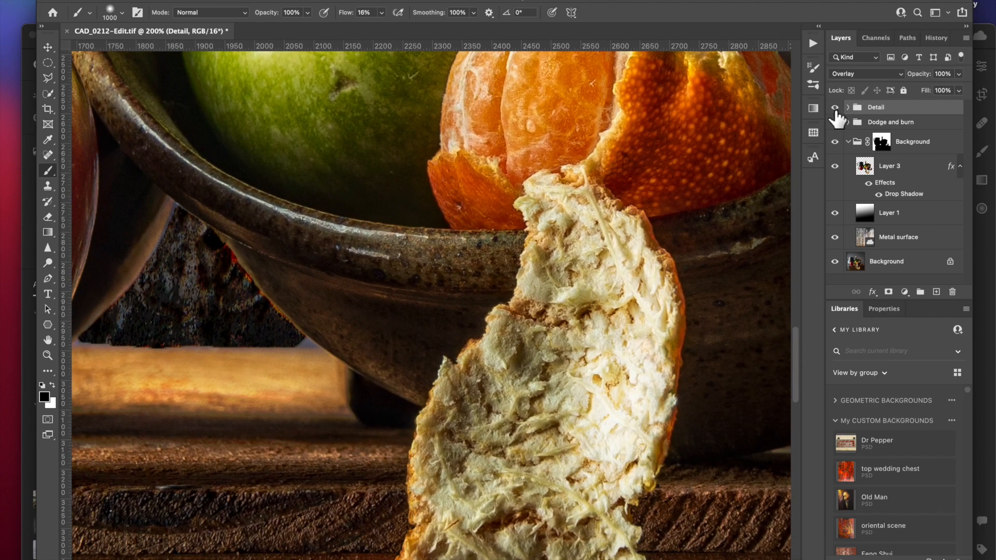
{"action": "left_click_drag", "start_coordinate": [835, 108], "coordinate": [835, 121]}
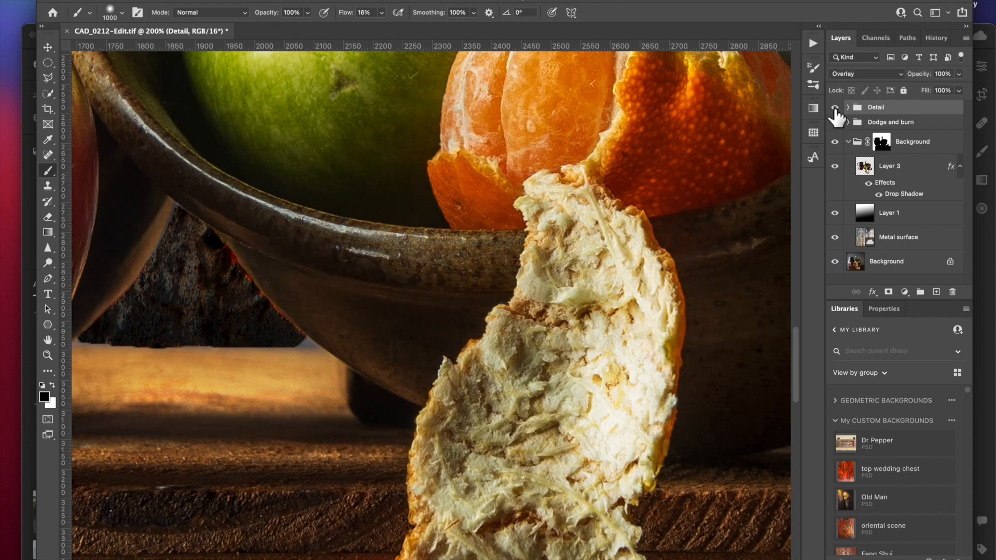
{"action": "left_click", "coordinate": [835, 107]}
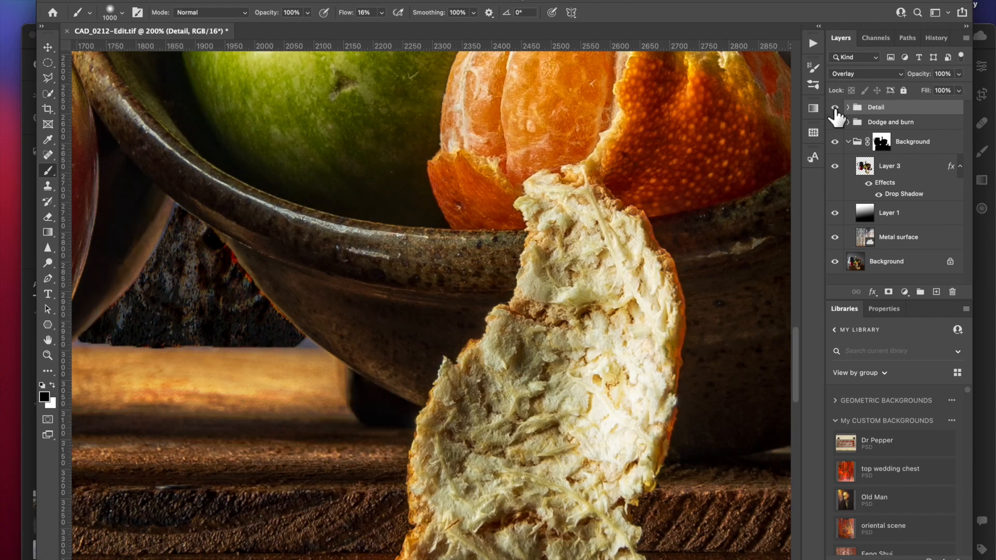
Step: Examine the Detail group's effect on the wooden crate by hiding and showing the group
{"action": "scroll", "coordinate": [743, 208], "scroll_direction": "up", "scroll_amount": 6}
{"action": "scroll", "coordinate": [742, 208], "scroll_direction": "down", "scroll_amount": 7}
{"action": "scroll", "coordinate": [742, 208], "scroll_direction": "left", "scroll_amount": 4}
{"action": "scroll", "coordinate": [743, 207], "scroll_direction": "down", "scroll_amount": 5}
{"action": "scroll", "coordinate": [743, 207], "scroll_direction": "left", "scroll_amount": 2}
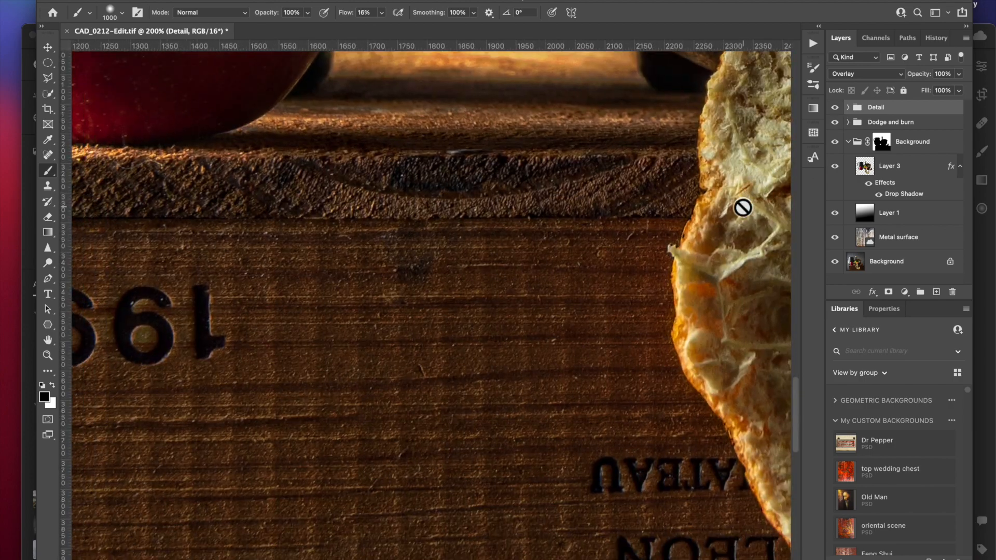
{"action": "left_click", "coordinate": [835, 108]}
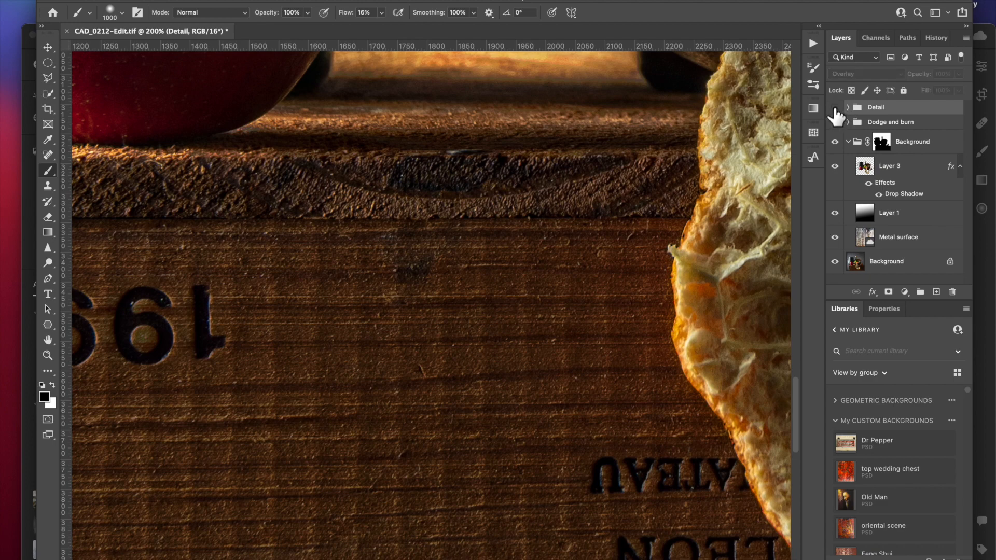
{"action": "left_click", "coordinate": [835, 107]}
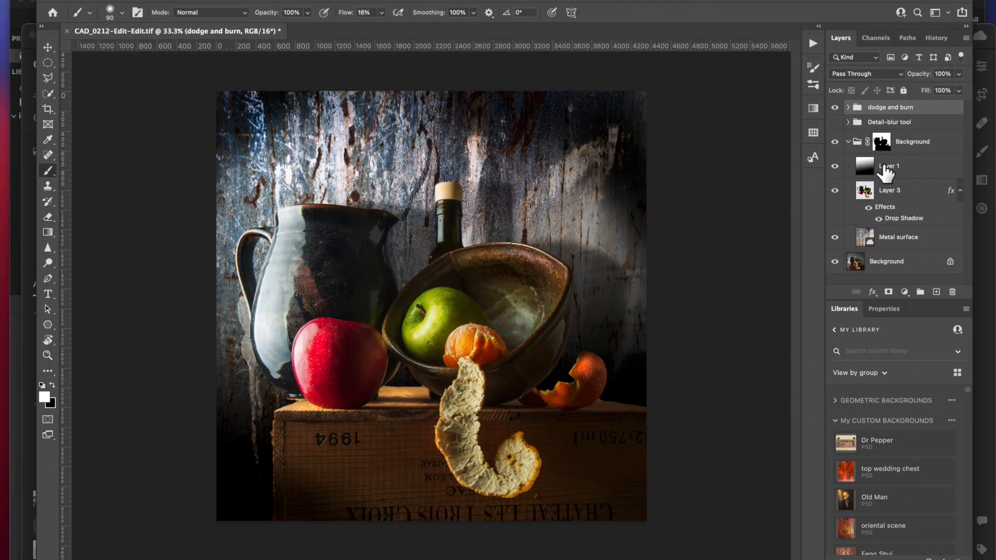
Step: With the Detail-blur tool group hidden, stamp the visible image onto a new top layer and set its blend mode to Overlay
{"action": "left_click", "coordinate": [836, 123]}
{"action": "key", "text": "super+shift+alt+n"}
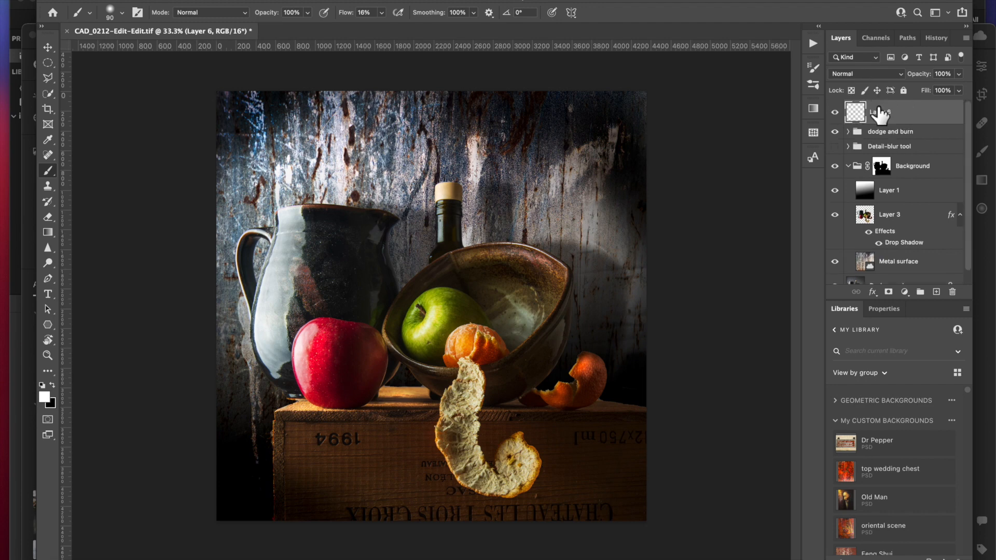
{"action": "key", "text": "super+shift+alt+e"}
{"action": "left_click", "coordinate": [860, 76]}
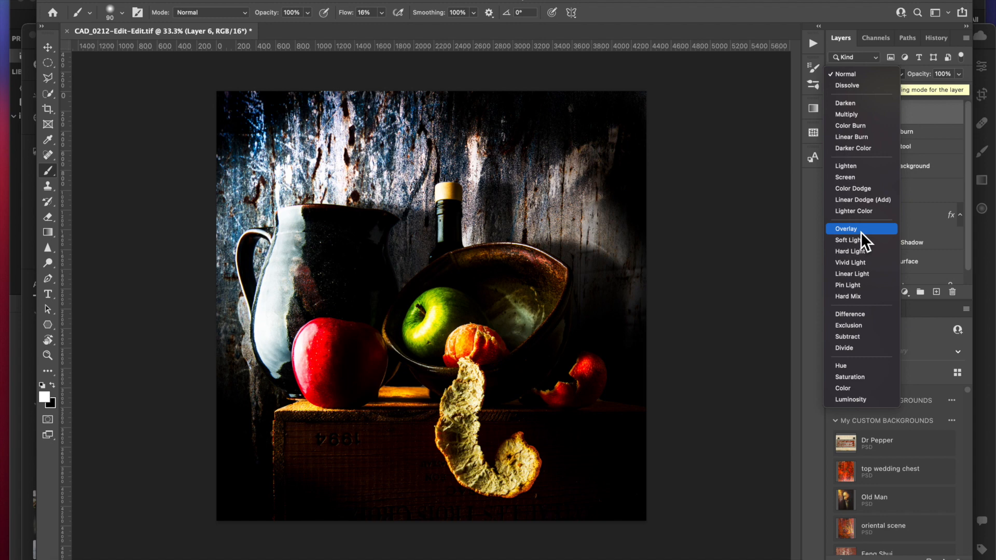
{"action": "left_click", "coordinate": [861, 231]}
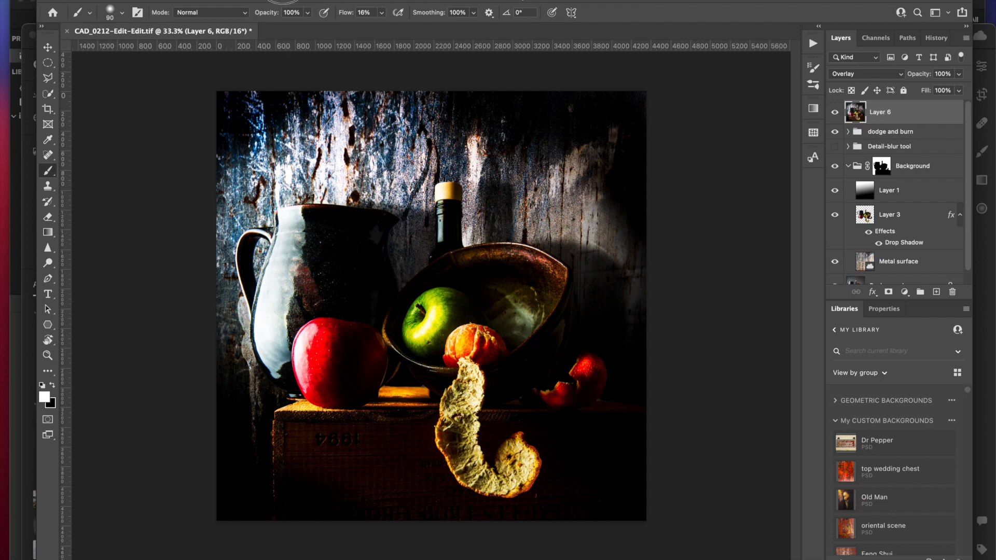
Step: Apply a High Pass filter to Layer 6 with a radius of 70.7 pixels, after previewing much smaller and larger radii
{"action": "left_click", "coordinate": [275, 1]}
{"action": "mouse_move", "coordinate": [431, 224]}
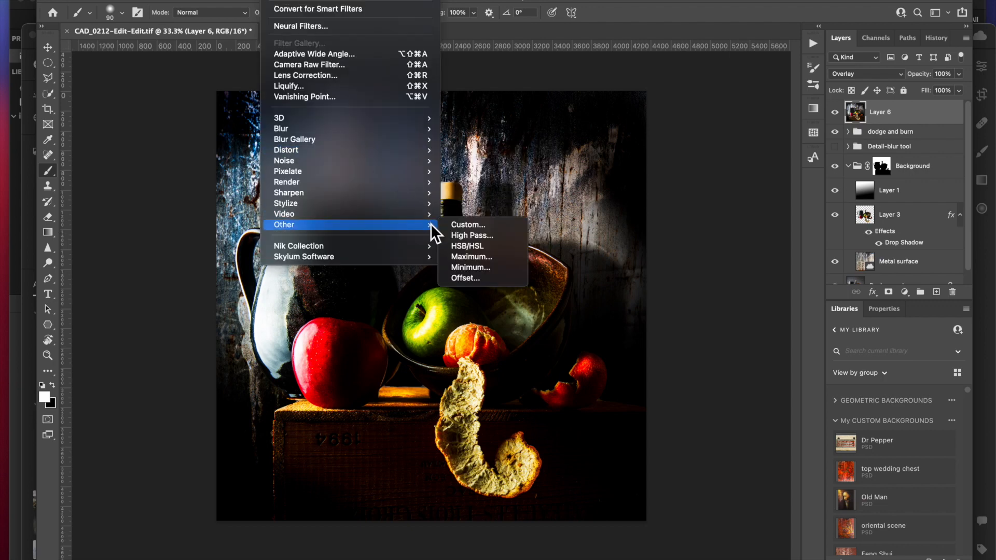
{"action": "left_click", "coordinate": [465, 237]}
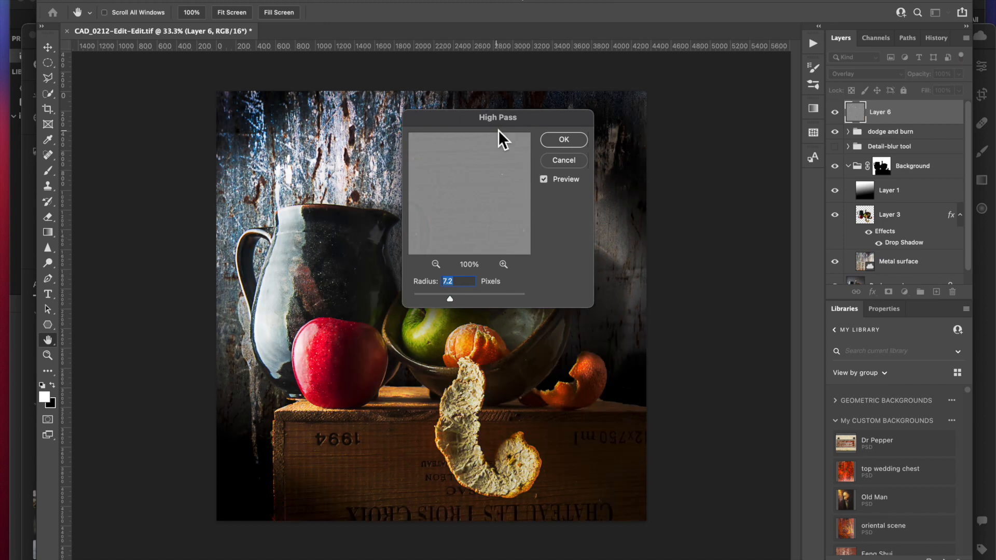
{"action": "left_click_drag", "start_coordinate": [471, 119], "coordinate": [636, 85]}
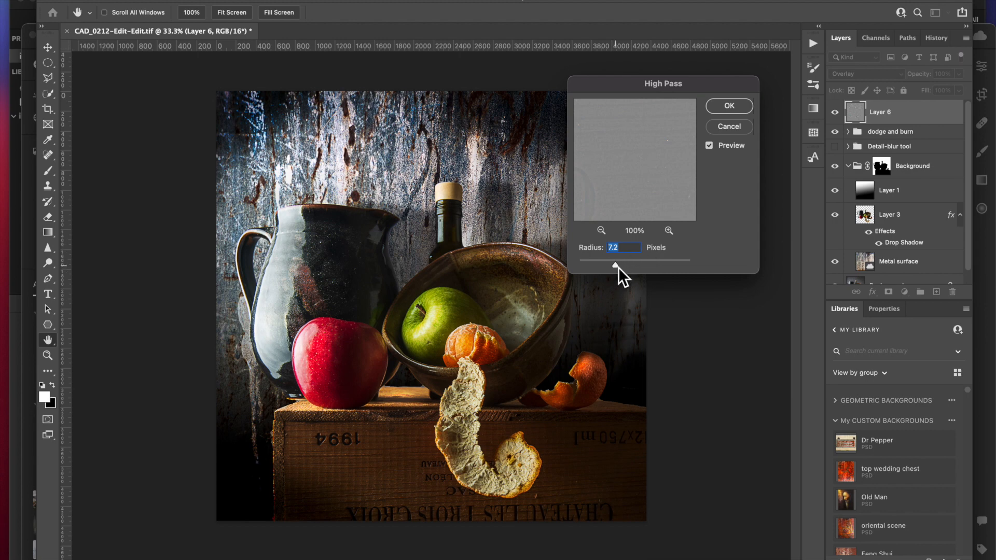
{"action": "left_click_drag", "start_coordinate": [640, 264], "coordinate": [658, 266]}
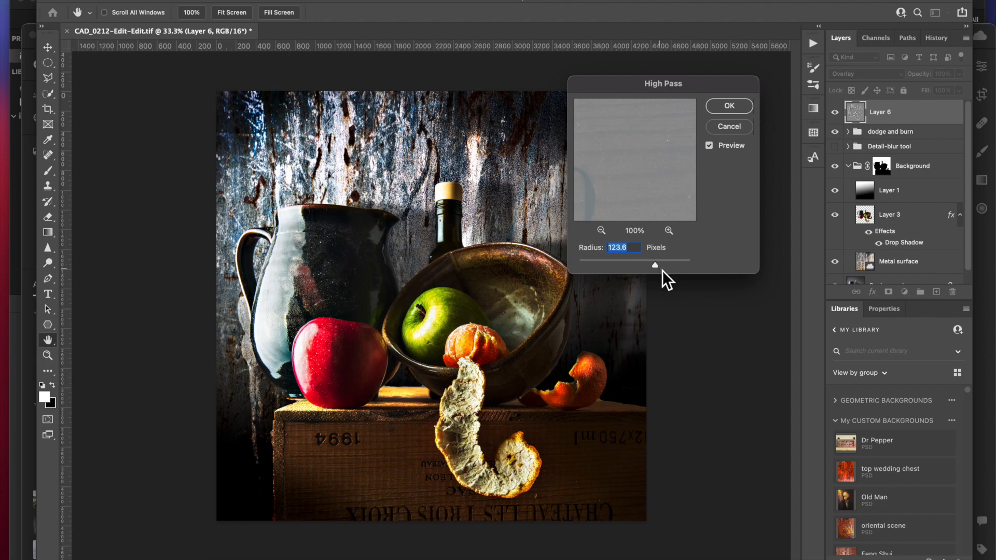
{"action": "left_click", "coordinate": [655, 267]}
{"action": "left_click", "coordinate": [605, 267]}
{"action": "left_click", "coordinate": [596, 267]}
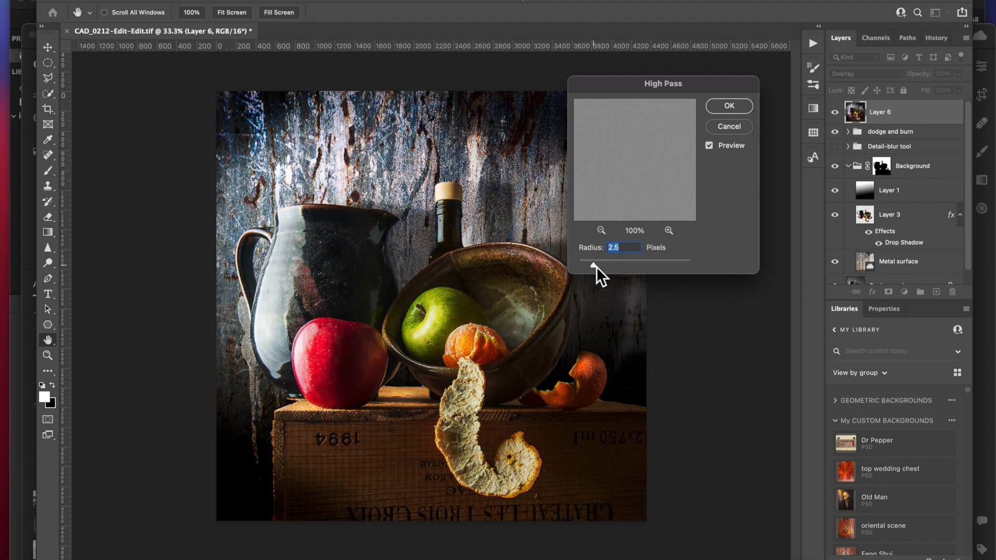
{"action": "left_click", "coordinate": [680, 266]}
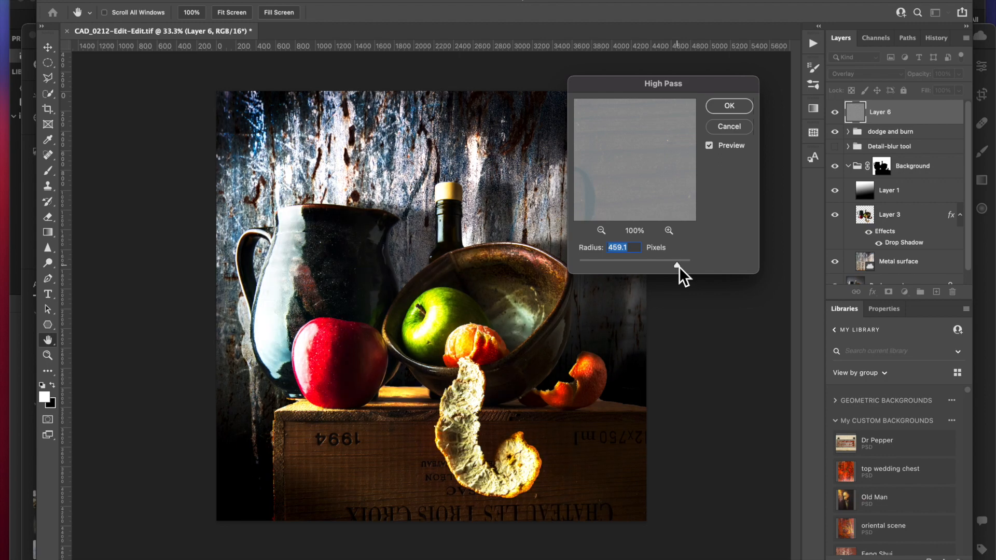
{"action": "left_click_drag", "start_coordinate": [680, 266], "coordinate": [654, 266]}
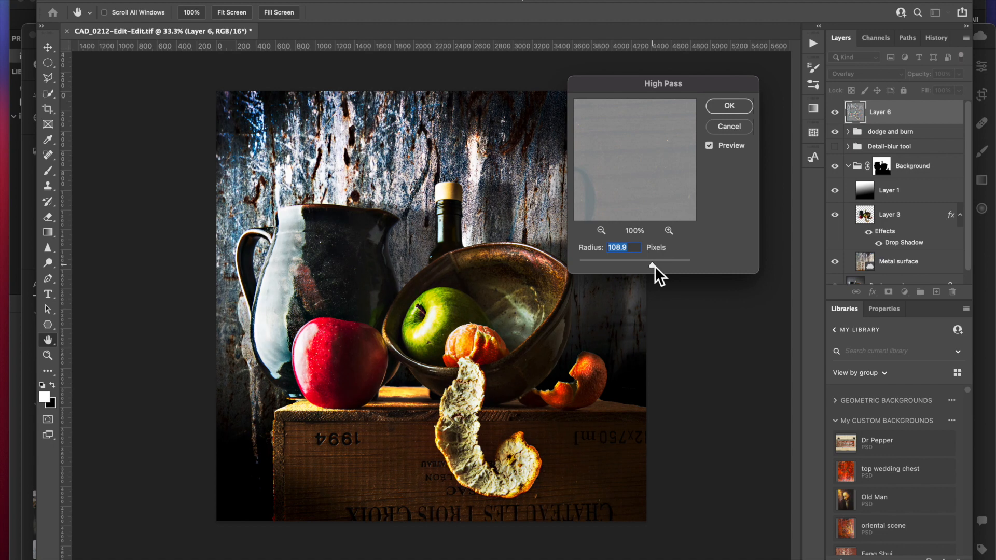
{"action": "left_click_drag", "start_coordinate": [652, 265], "coordinate": [646, 264]}
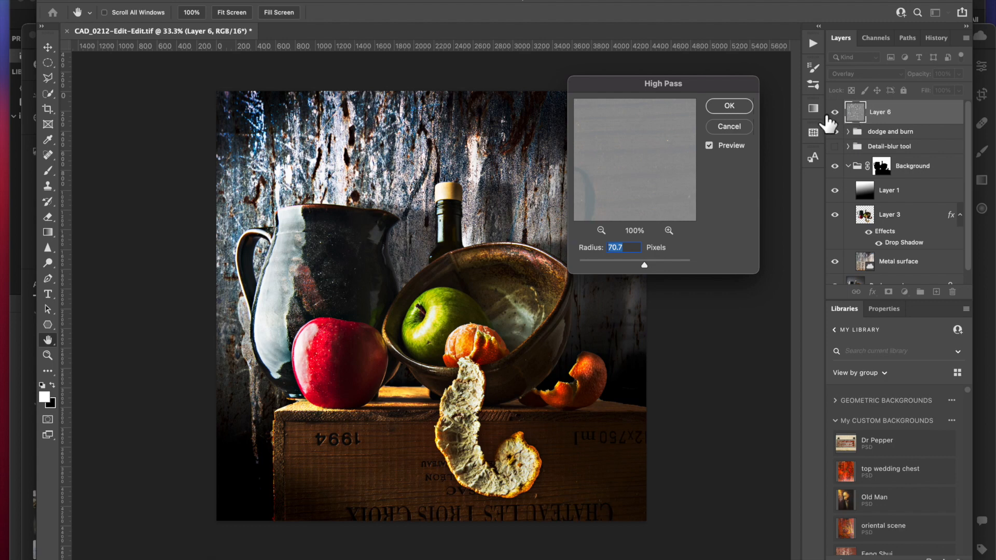
{"action": "left_click", "coordinate": [736, 109]}
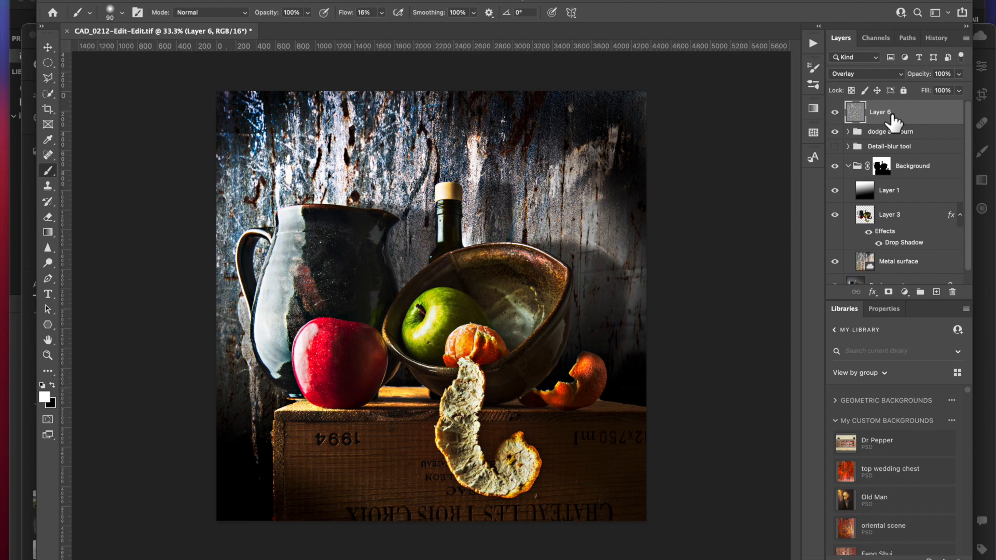
{"action": "left_click", "coordinate": [889, 291]}
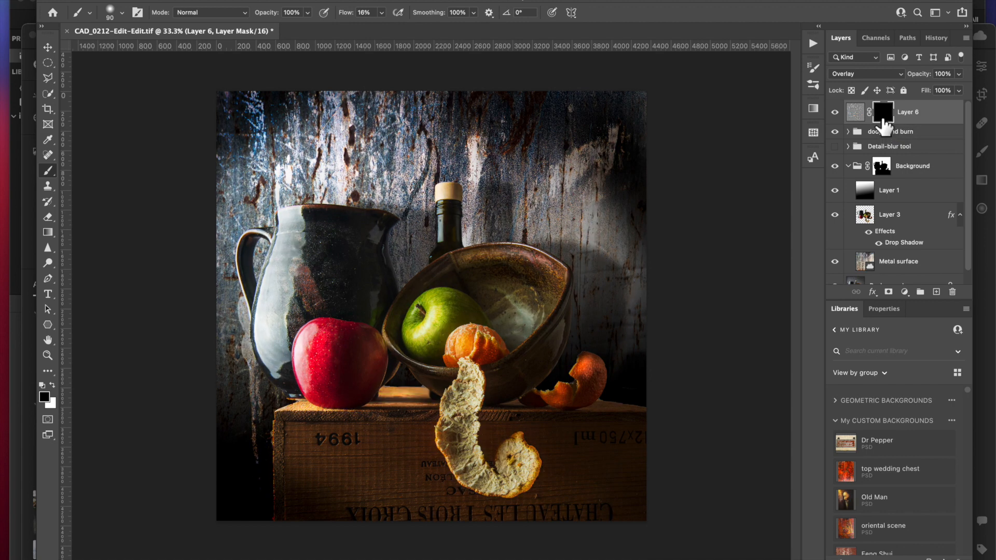
{"action": "left_click_drag", "start_coordinate": [883, 123], "coordinate": [954, 291]}
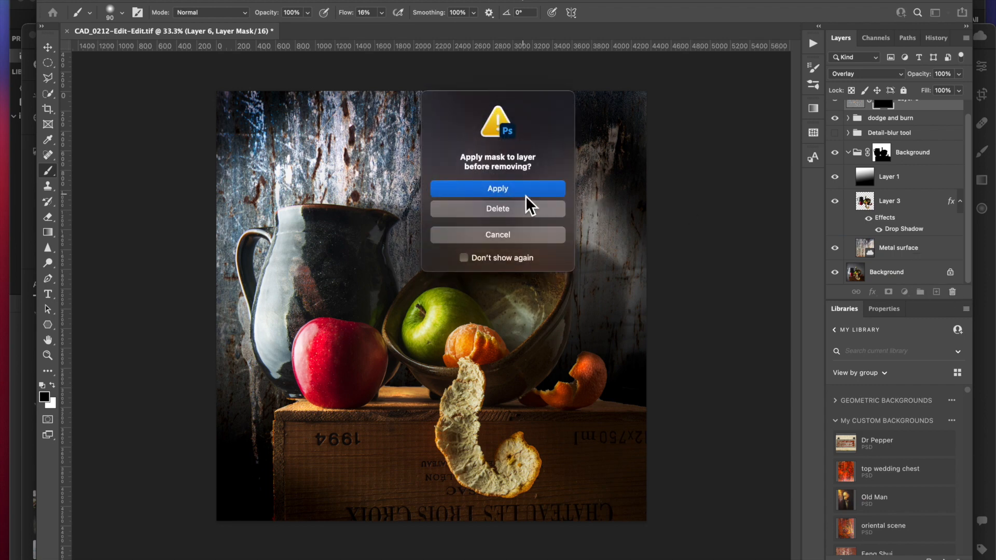
{"action": "left_click", "coordinate": [525, 210]}
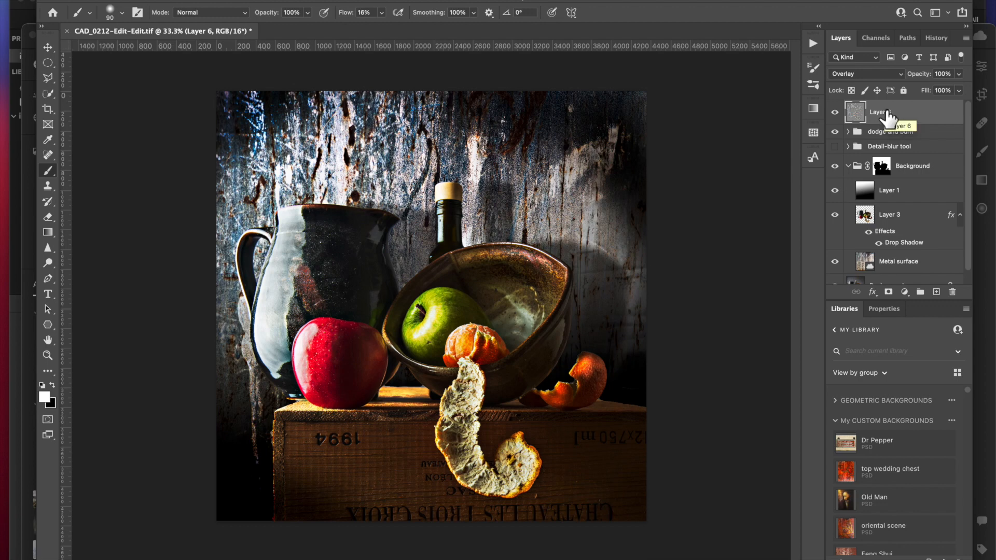
Step: Add a black layer mask to Layer 6 and set the brush to 200 pixels at 71% opacity, checking the mask overlay
{"action": "left_click", "coordinate": [889, 292], "text": "alt"}
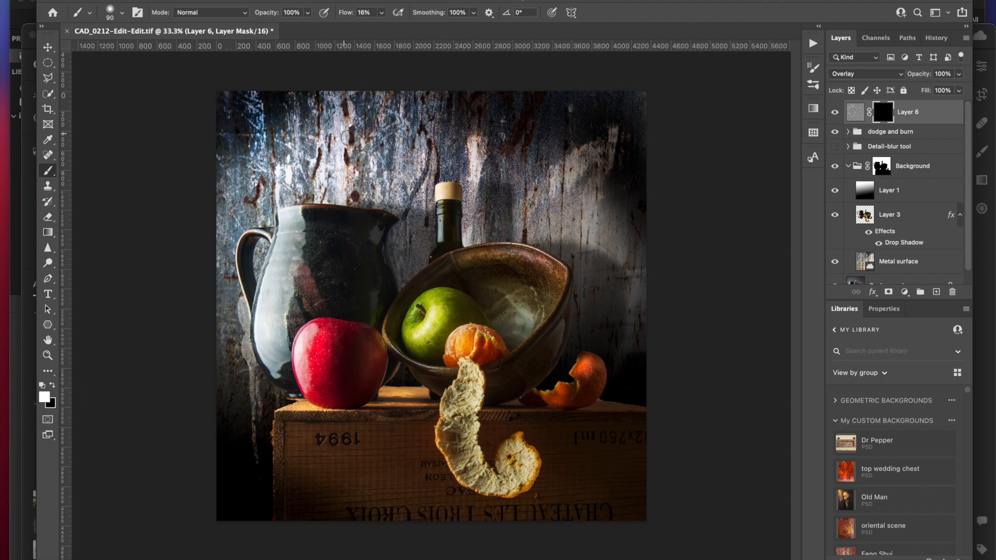
{"action": "left_click_drag", "start_coordinate": [265, 21], "coordinate": [253, 21]}
{"action": "key", "text": "bracketright"}
{"action": "key", "text": "bracketright"}
{"action": "key", "text": "bracketright"}
{"action": "key", "text": "bracketright"}
{"action": "key", "text": "bracketright"}
{"action": "key", "text": "backslash"}
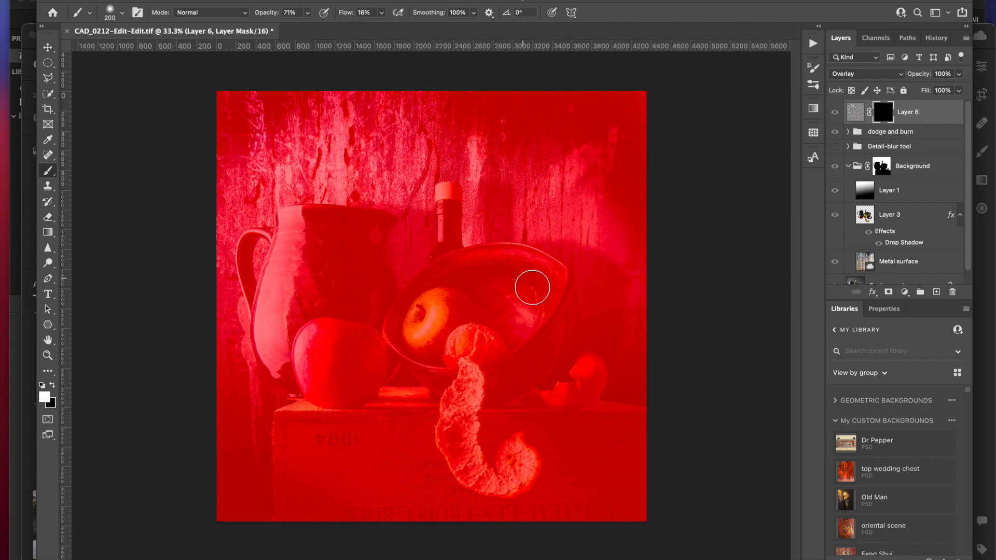
{"action": "key", "text": "backslash"}
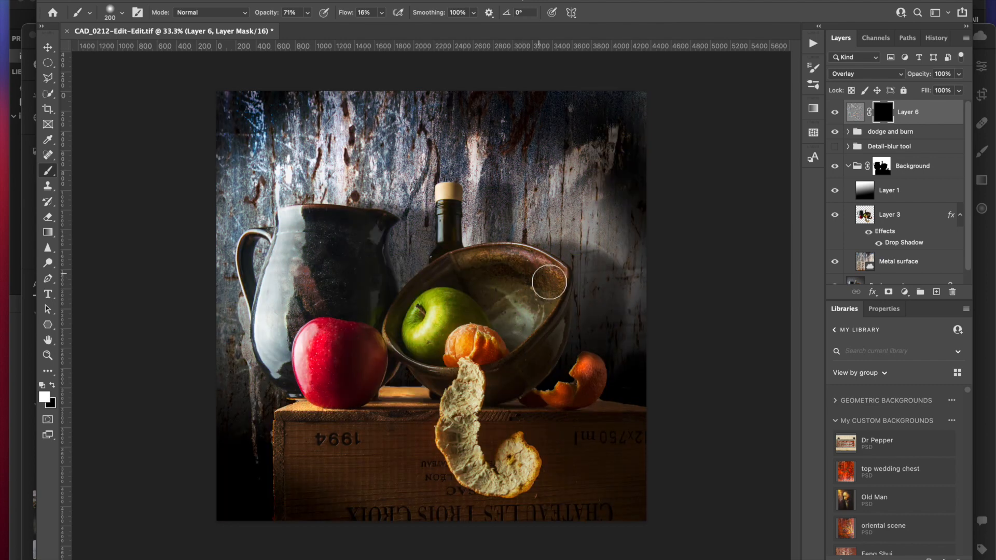
Step: Set the brush's flow and opacity to 100% and paint white on the mask over the bowl's interior and the orange peel beside it
{"action": "mouse_move", "coordinate": [531, 270]}
{"action": "left_mouse_down"}
{"action": "mouse_move", "coordinate": [551, 279]}
{"action": "mouse_move", "coordinate": [520, 270]}
{"action": "left_mouse_up"}
{"action": "left_click_drag", "start_coordinate": [345, 13], "coordinate": [402, 9]}
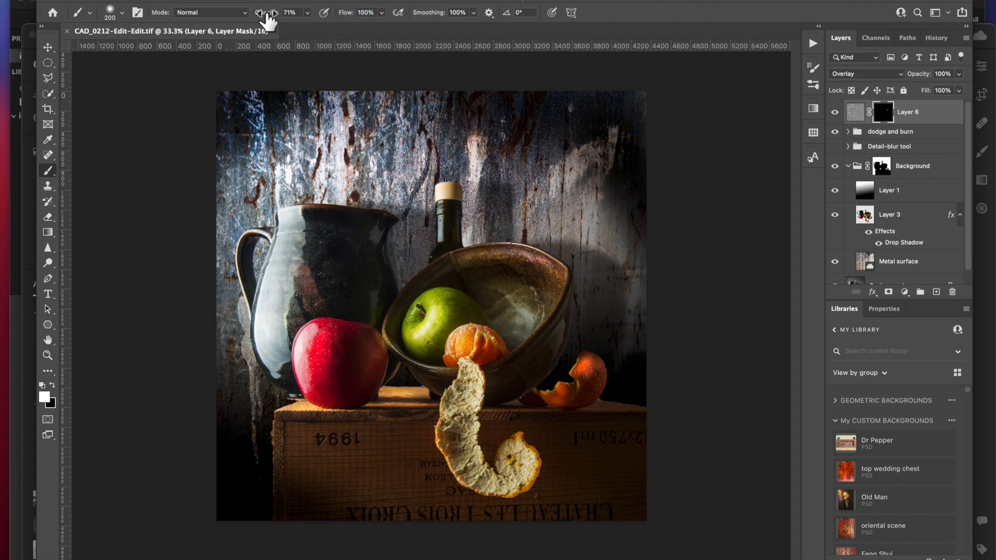
{"action": "left_click_drag", "start_coordinate": [262, 12], "coordinate": [321, 21]}
{"action": "mouse_move", "coordinate": [550, 273]}
{"action": "left_mouse_down"}
{"action": "mouse_move", "coordinate": [497, 269]}
{"action": "mouse_move", "coordinate": [556, 280]}
{"action": "mouse_move", "coordinate": [557, 299]}
{"action": "mouse_move", "coordinate": [521, 272]}
{"action": "mouse_move", "coordinate": [547, 303]}
{"action": "mouse_move", "coordinate": [526, 289]}
{"action": "left_mouse_up"}
{"action": "left_click", "coordinate": [585, 367]}
{"action": "left_click", "coordinate": [578, 389]}
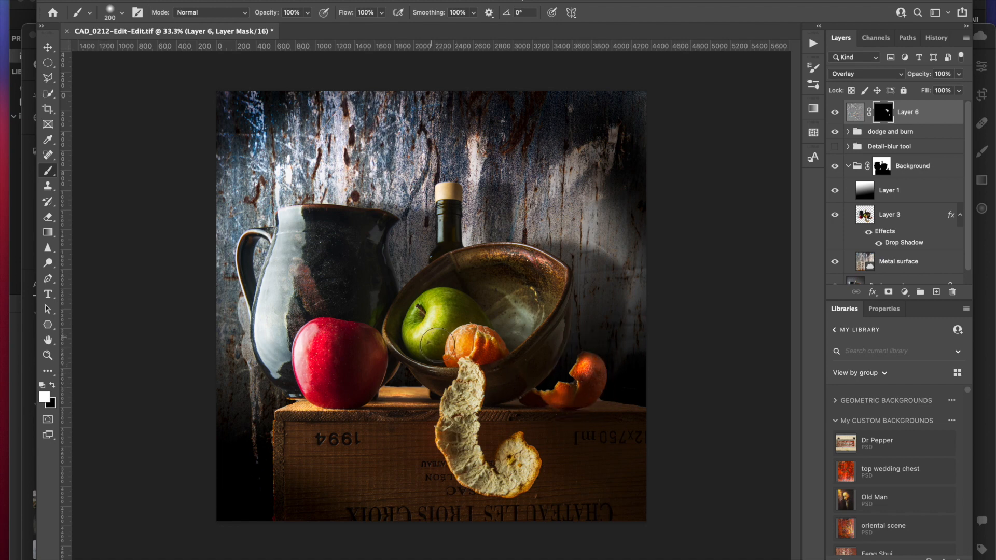
Step: Paint white on the mask over the green apple, red apple and hanging peel, and enlarge the brush to 500 pixels
{"action": "left_click", "coordinate": [445, 315]}
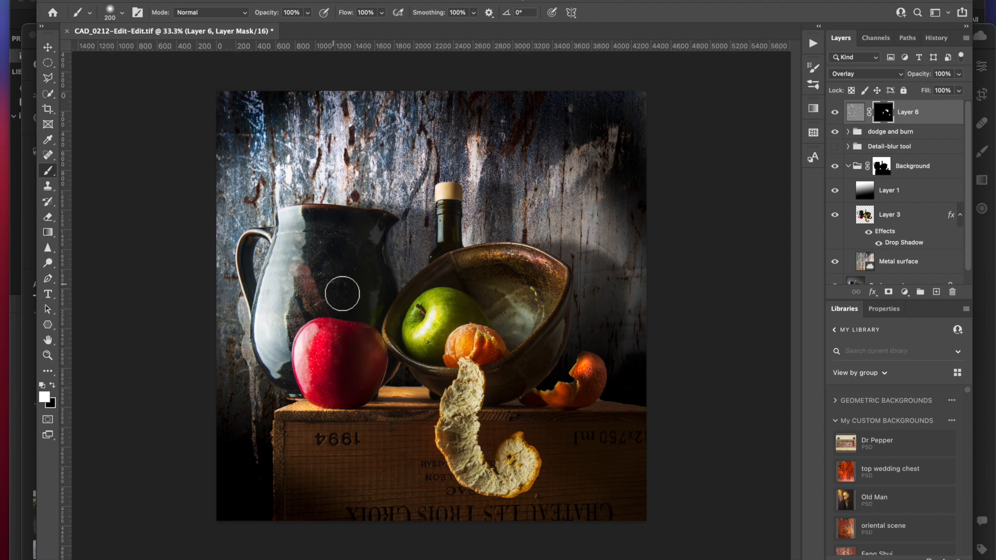
{"action": "mouse_move", "coordinate": [328, 337]}
{"action": "left_mouse_down"}
{"action": "mouse_move", "coordinate": [340, 400]}
{"action": "mouse_move", "coordinate": [321, 340]}
{"action": "left_mouse_up"}
{"action": "mouse_move", "coordinate": [476, 393]}
{"action": "left_mouse_down"}
{"action": "mouse_move", "coordinate": [477, 384]}
{"action": "mouse_move", "coordinate": [477, 468]}
{"action": "mouse_move", "coordinate": [501, 483]}
{"action": "left_mouse_up"}
{"action": "key", "text": "bracketright"}
{"action": "key", "text": "bracketright"}
{"action": "key", "text": "bracketright"}
{"action": "key", "text": "bracketright"}
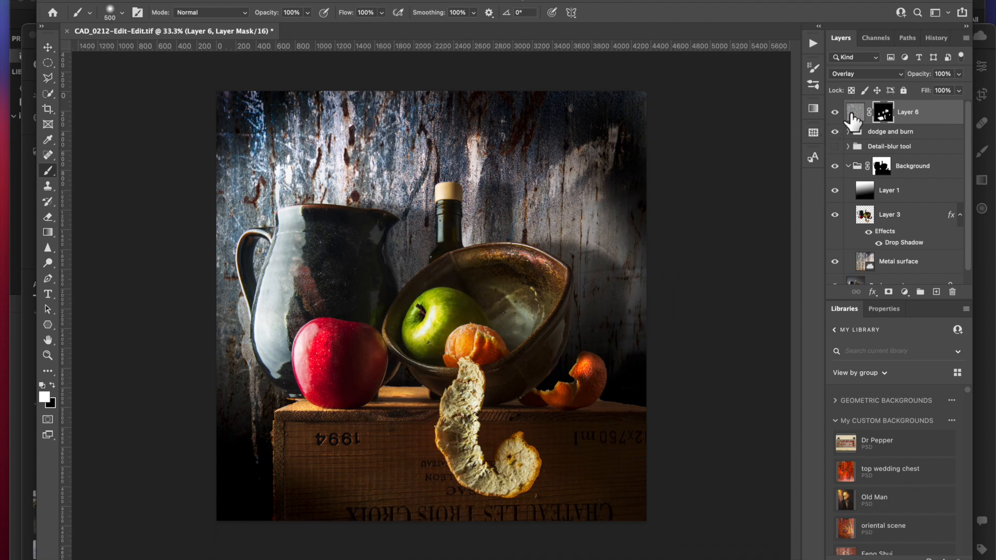
Step: Compare the image with the masked High Pass layer hidden and shown
{"action": "left_click", "coordinate": [835, 113]}
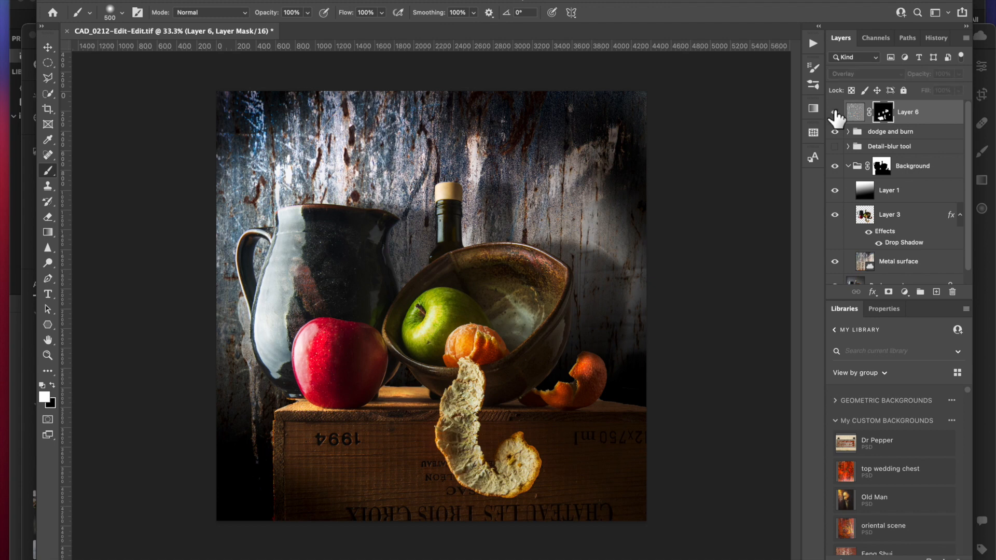
{"action": "left_click", "coordinate": [835, 112]}
{"action": "left_click", "coordinate": [835, 113]}
{"action": "left_click", "coordinate": [836, 113]}
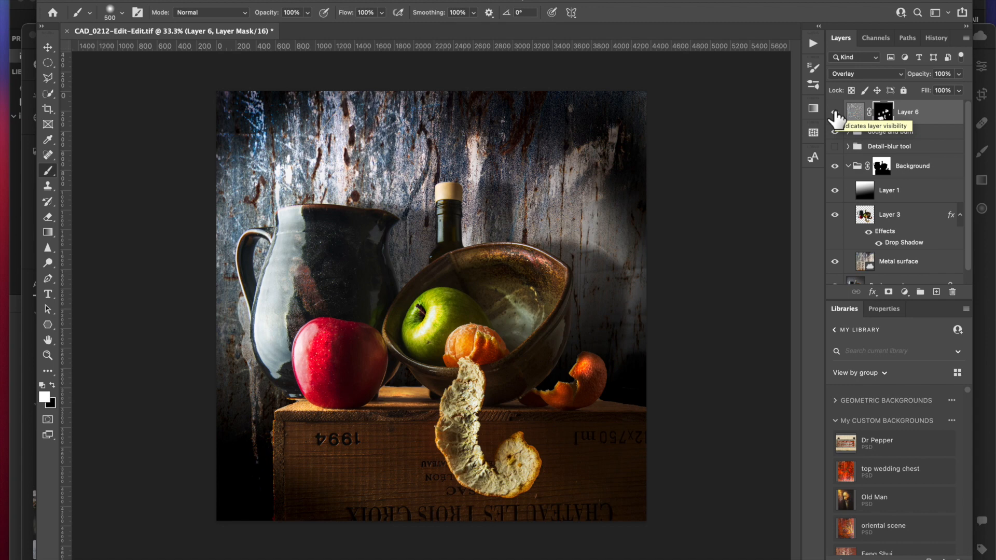